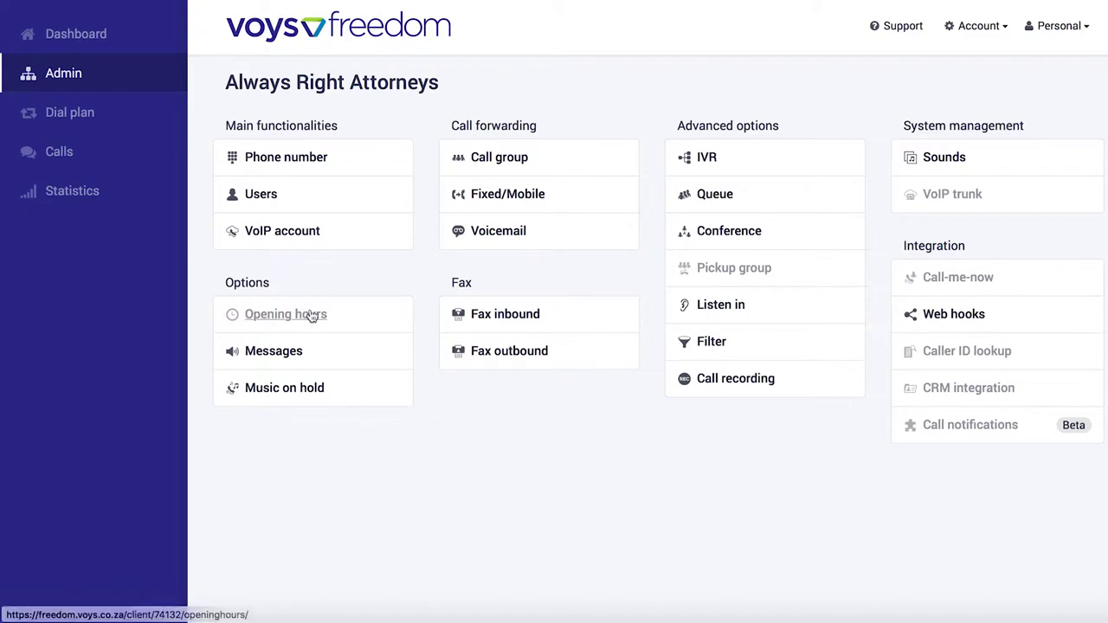
Step: Start a new opening hours group and accept the feature charges
click(310, 314)
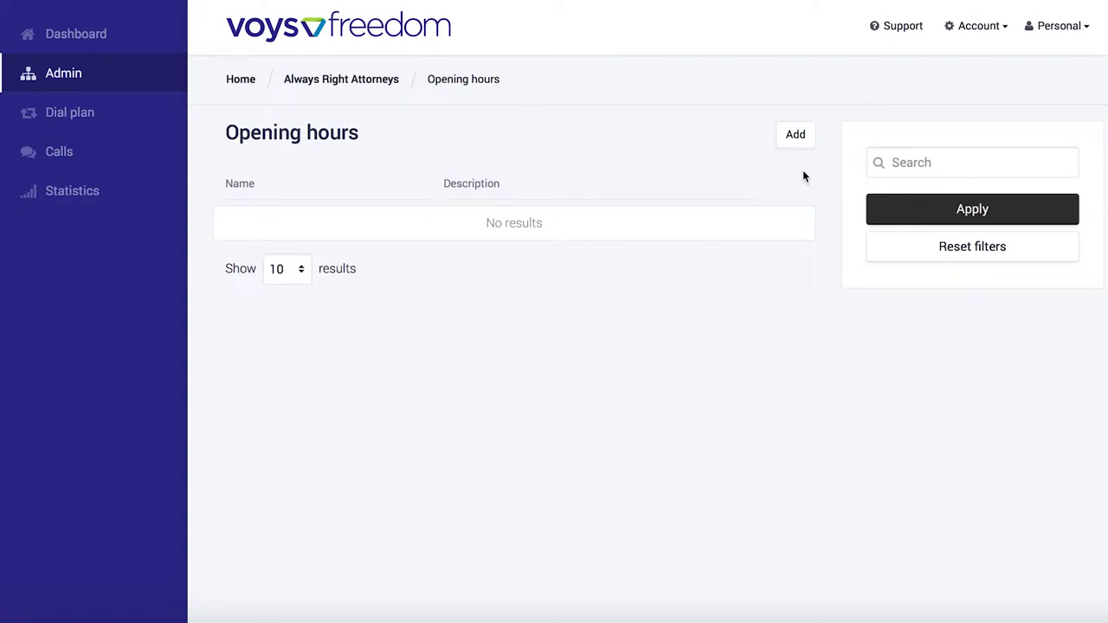
click(794, 135)
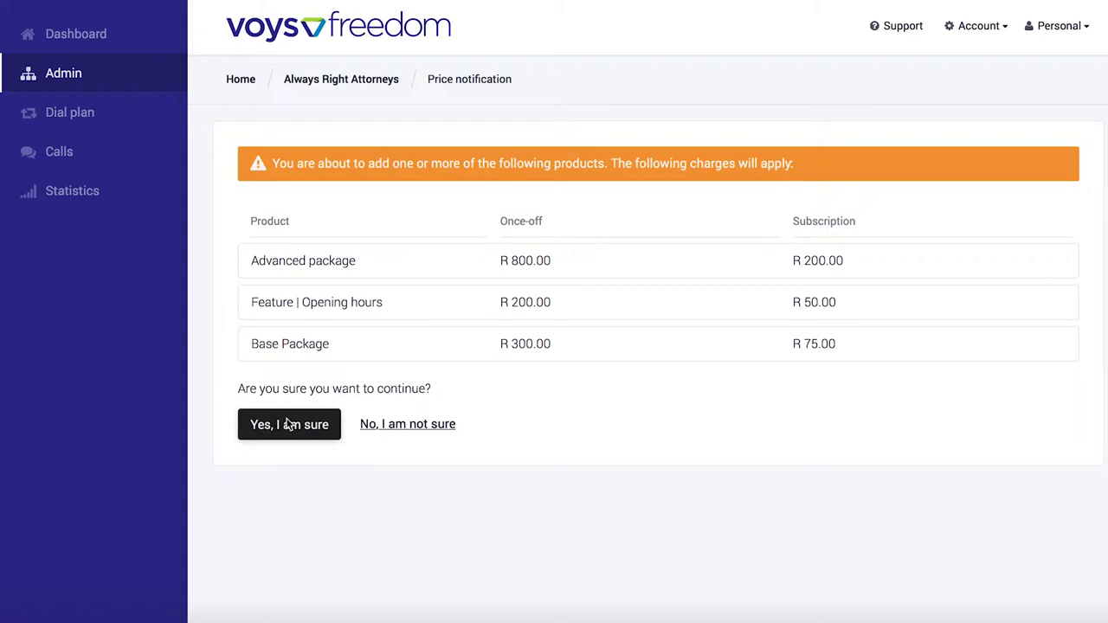
click(289, 424)
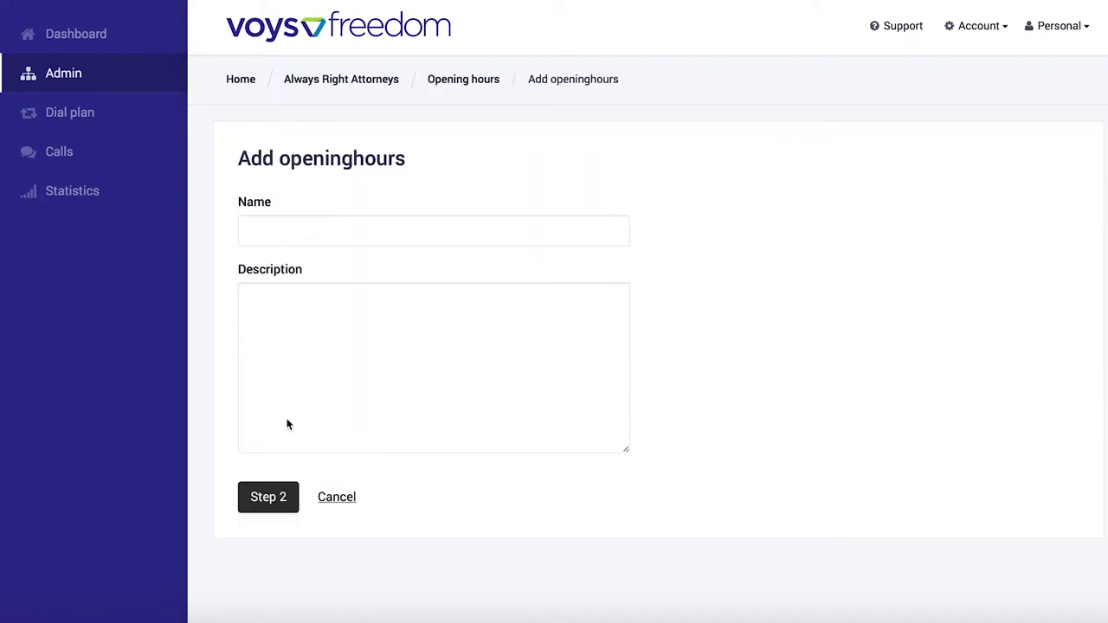
Step: Name the new group 'Office Hours' and continue to Step 2
click(285, 229)
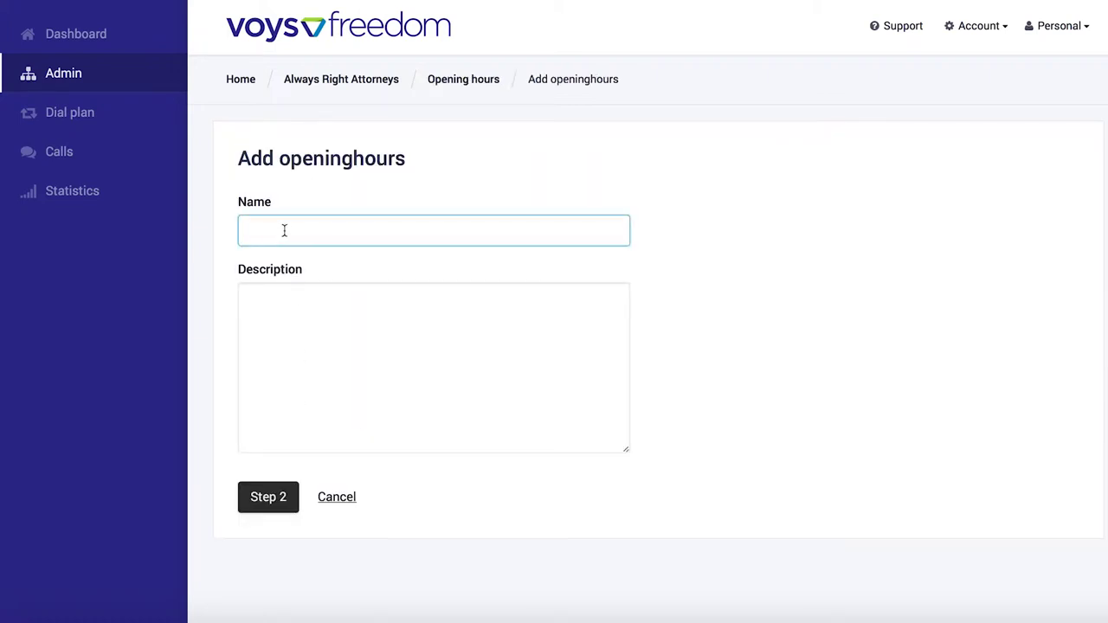
text(Office Hours)
click(269, 501)
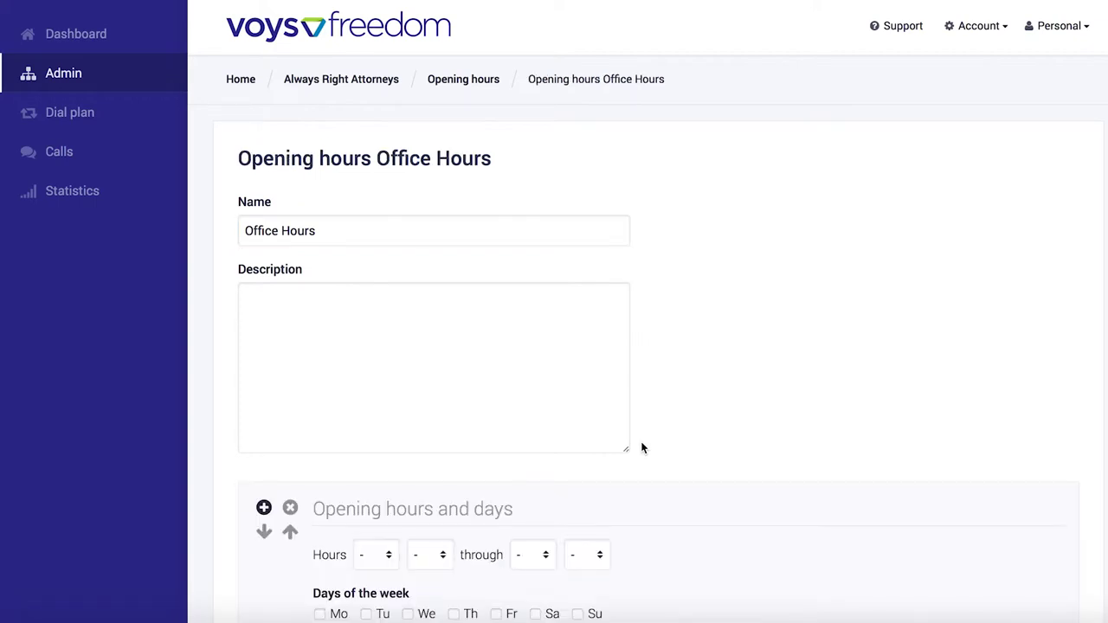
Step: Tick Monday through Friday as the opening days
scroll(643, 447, down, 3)
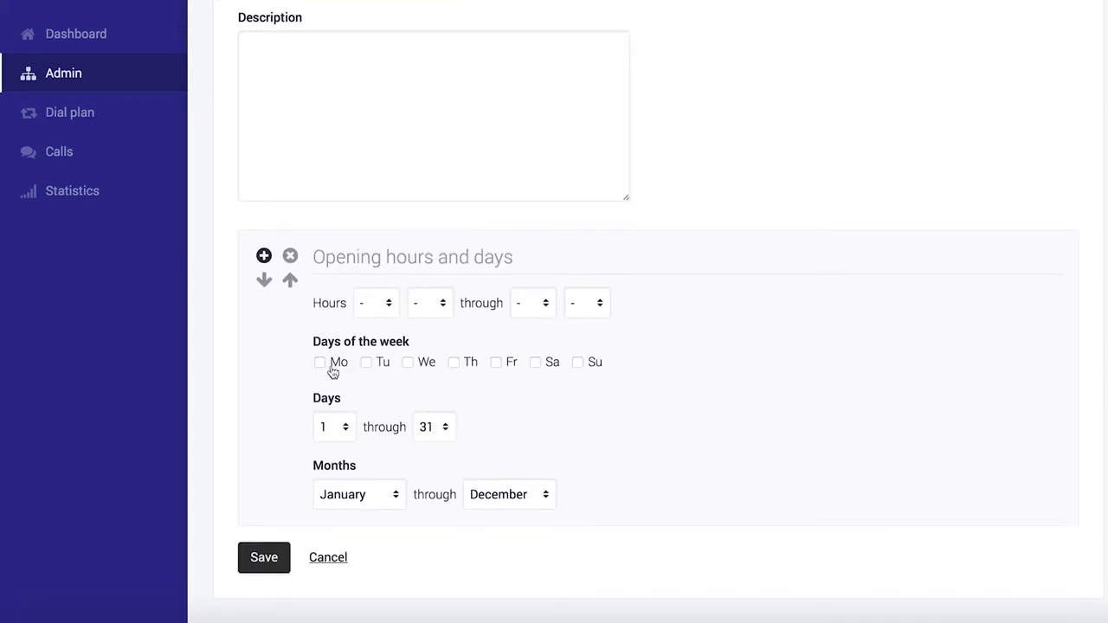
click(321, 363)
click(366, 363)
click(408, 362)
click(454, 362)
click(496, 363)
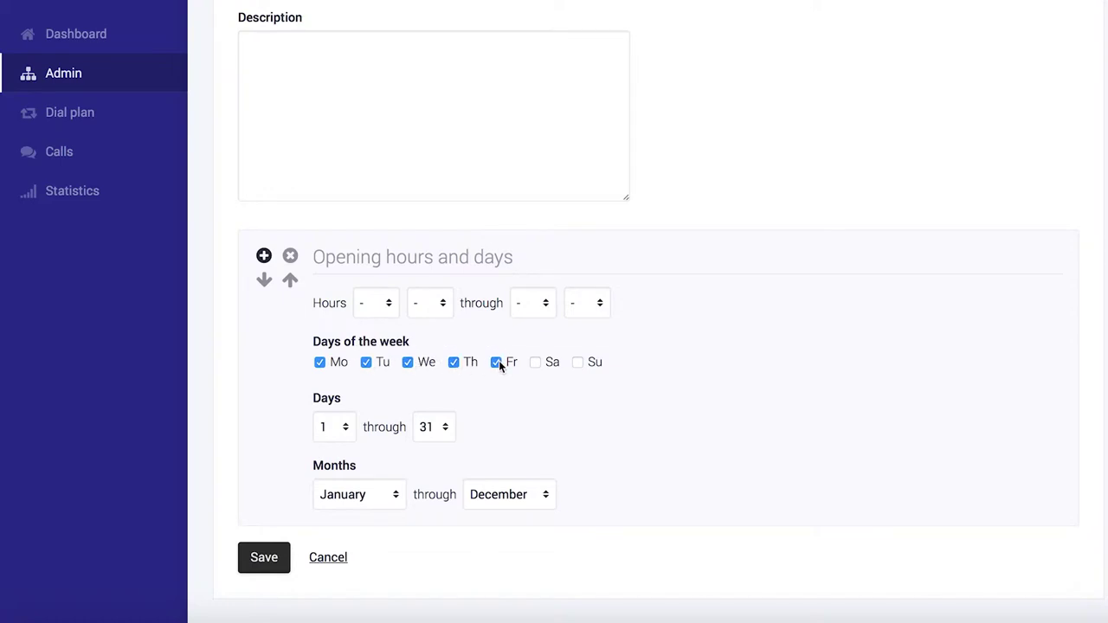
Step: Set the opening hours from 9:00 to 17:00 and save the group
click(389, 304)
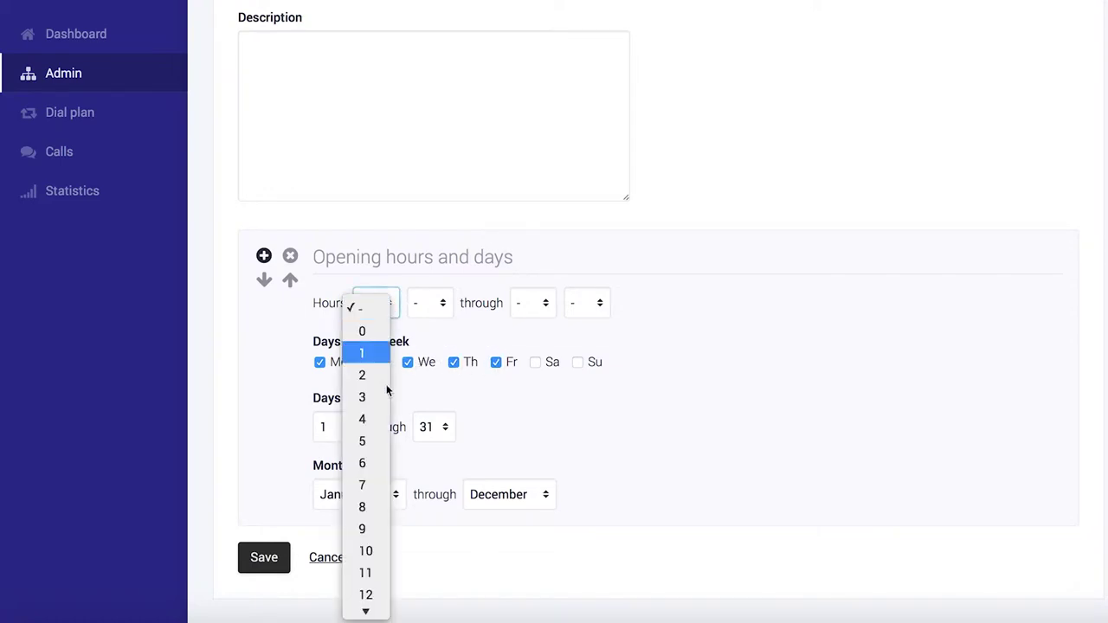
click(373, 528)
click(446, 299)
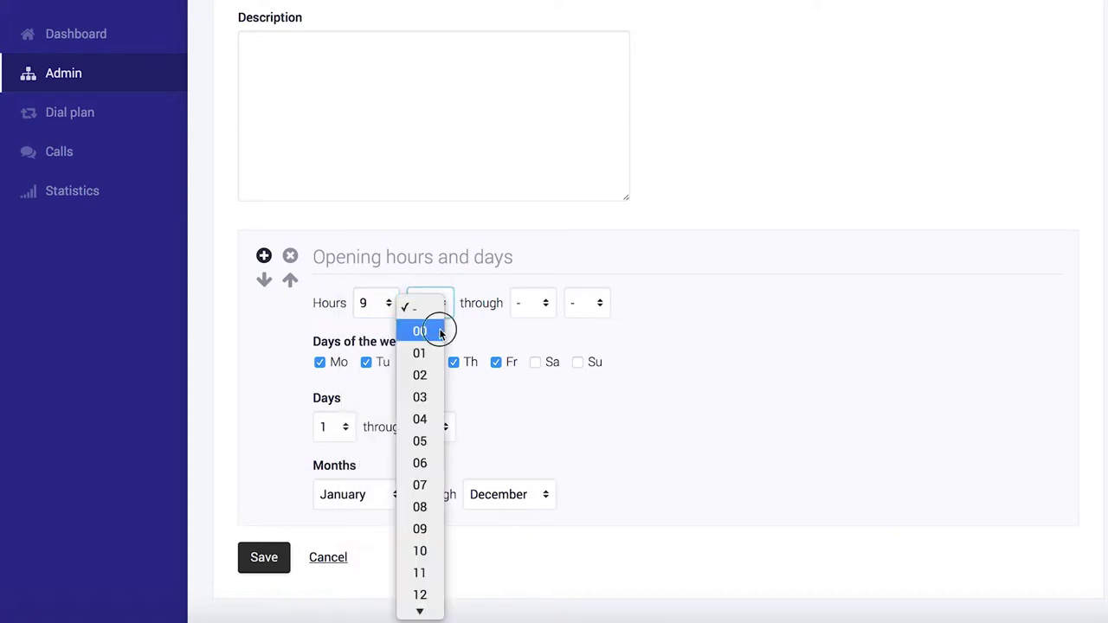
click(445, 326)
click(541, 310)
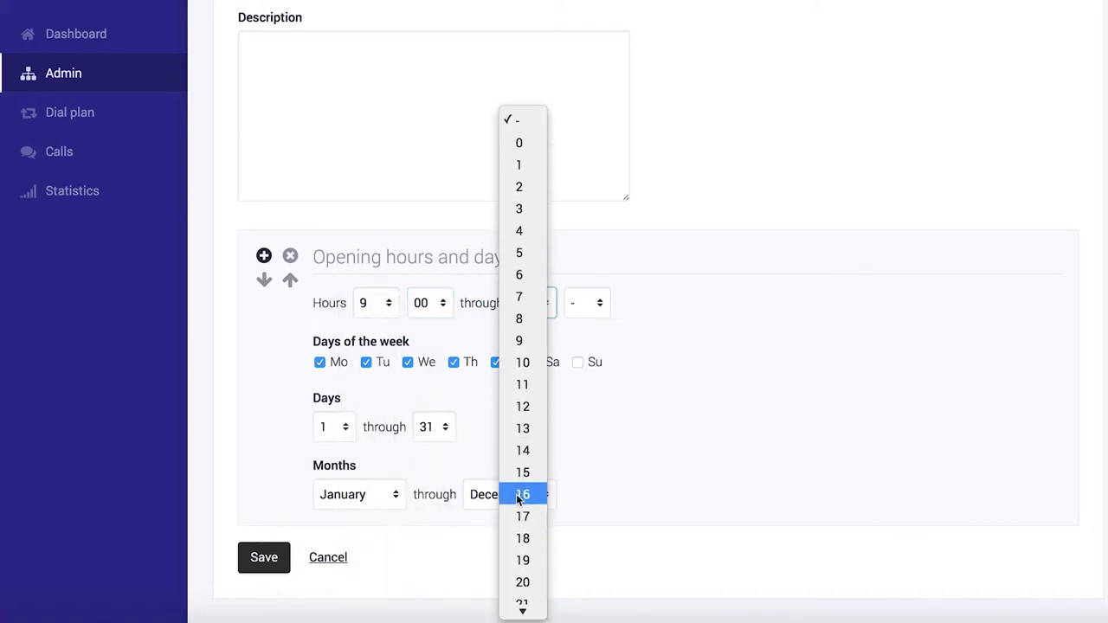
click(522, 517)
click(599, 303)
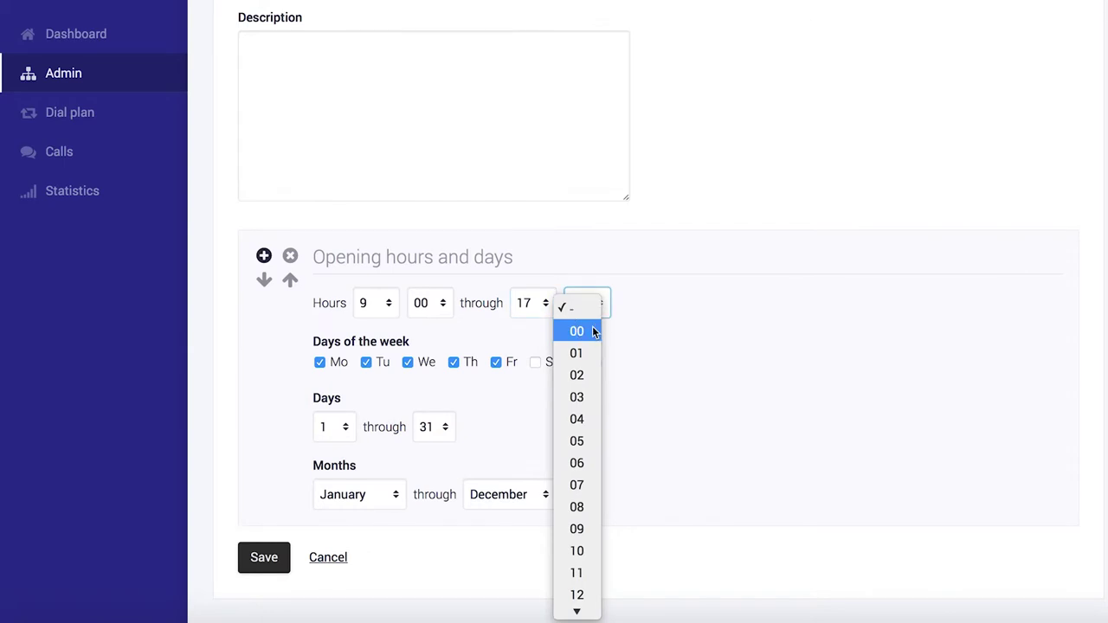
click(597, 331)
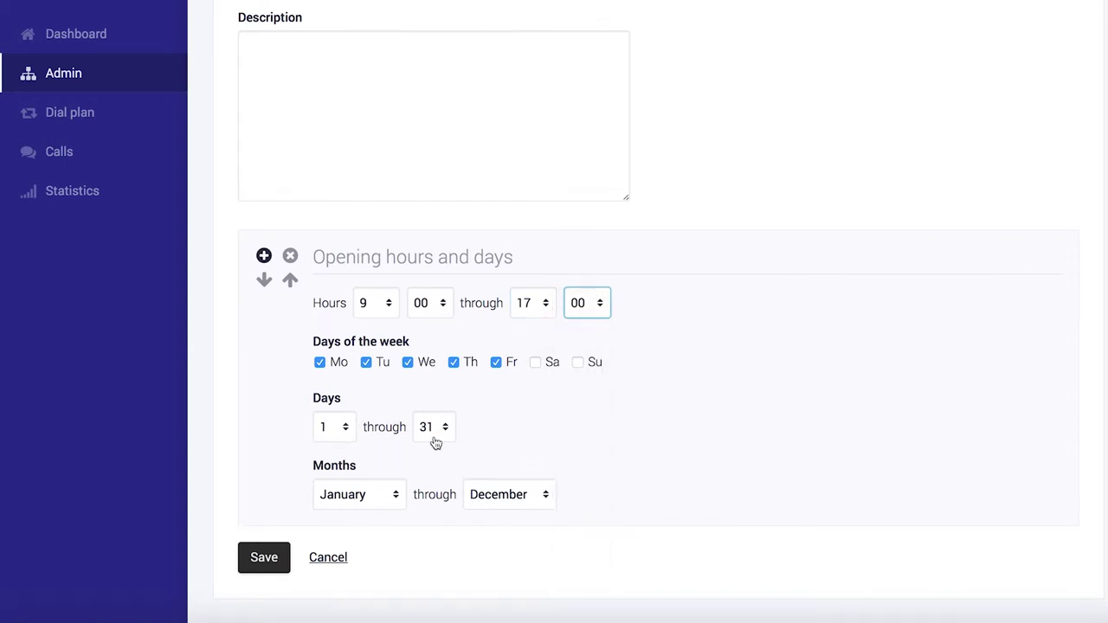
click(264, 558)
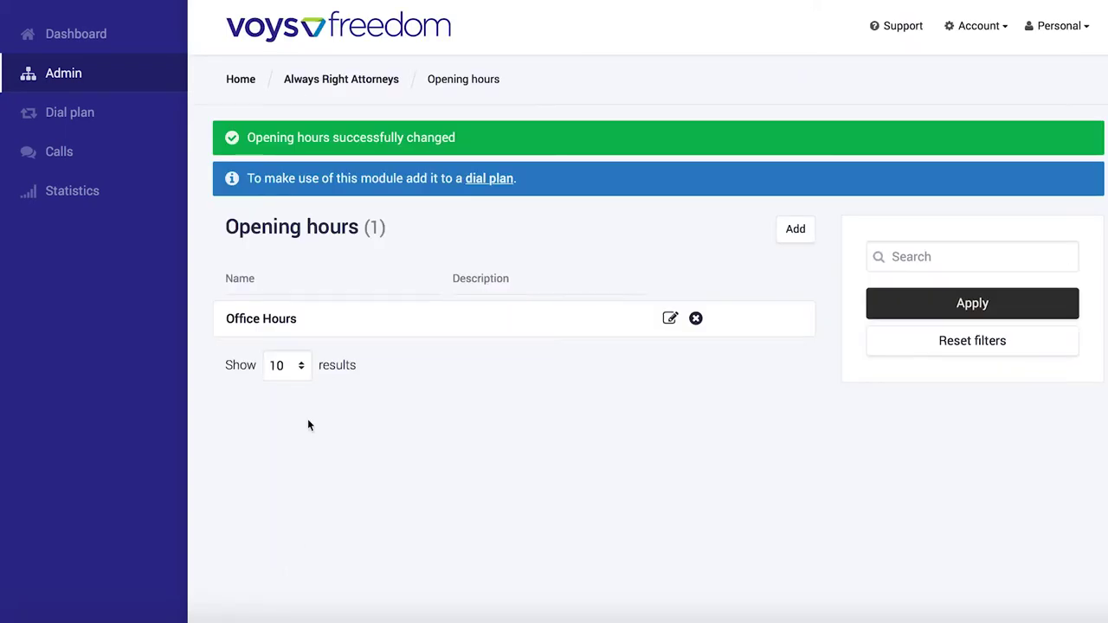
Step: Open the main phone number from the Dial plan list and bring up its dial plan section
click(86, 114)
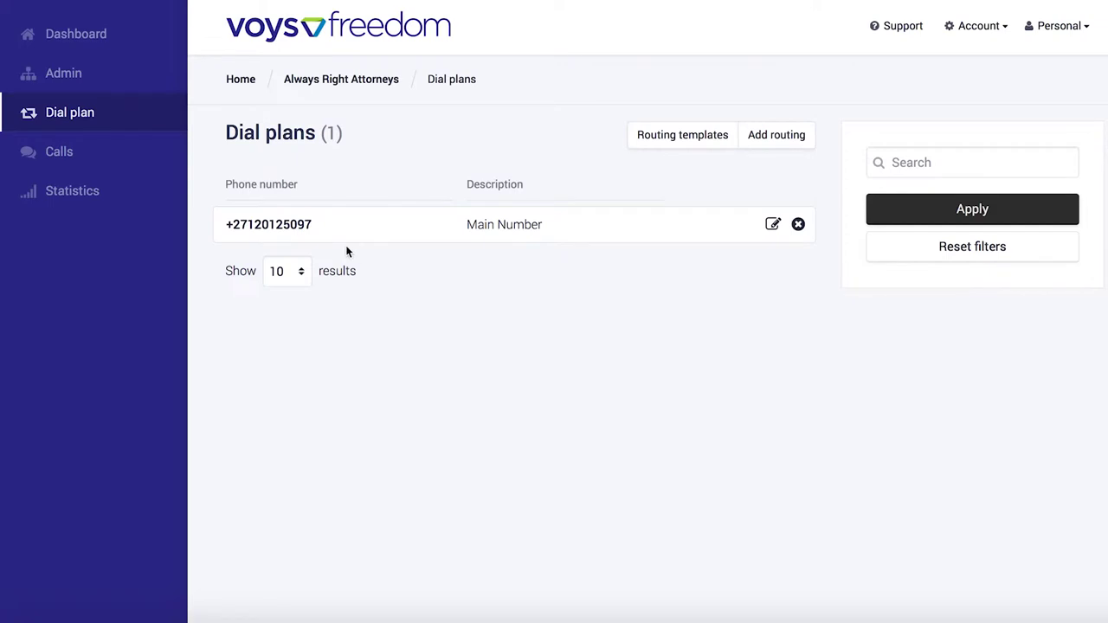
click(292, 227)
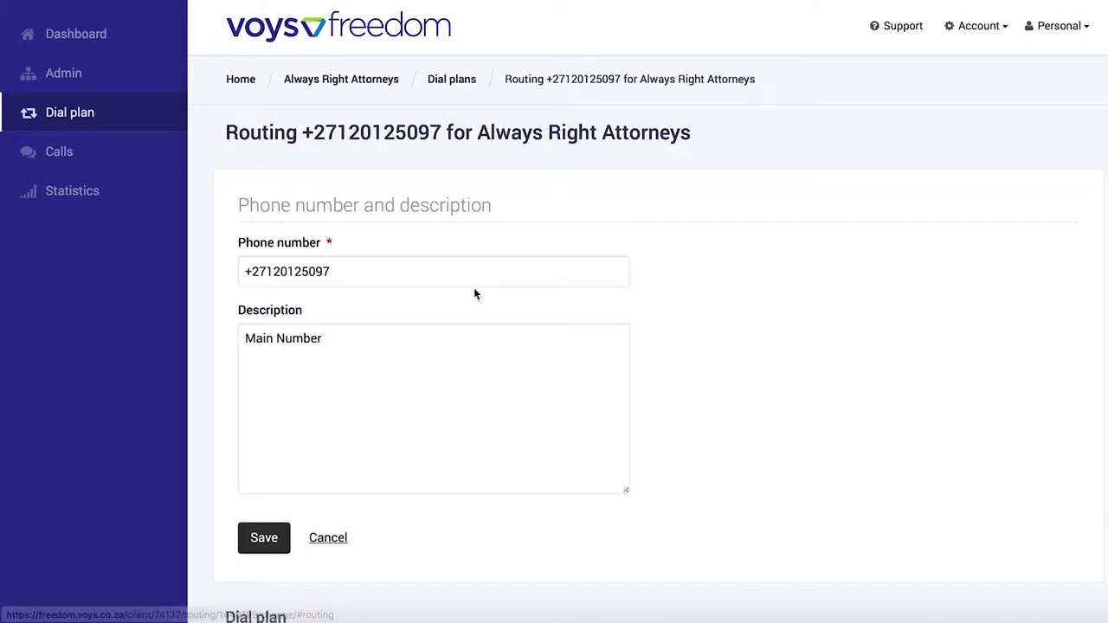
scroll(474, 292, down, 3)
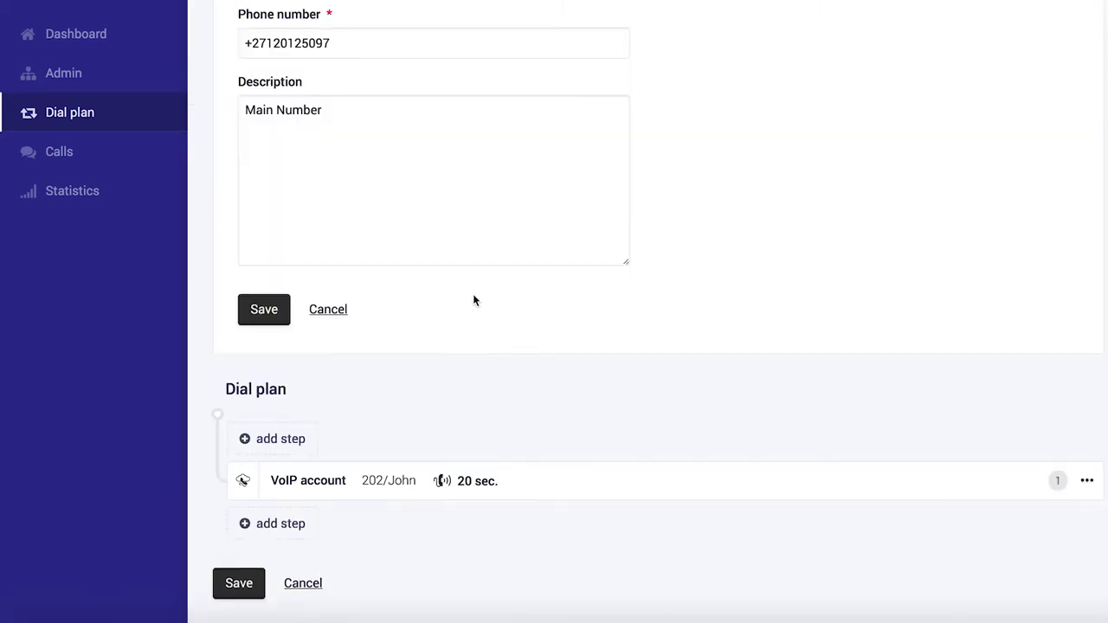
scroll(532, 380, down, 1)
Step: Change the first dial plan step to the Office Hours opening hours group, save it, and expand it
click(1087, 481)
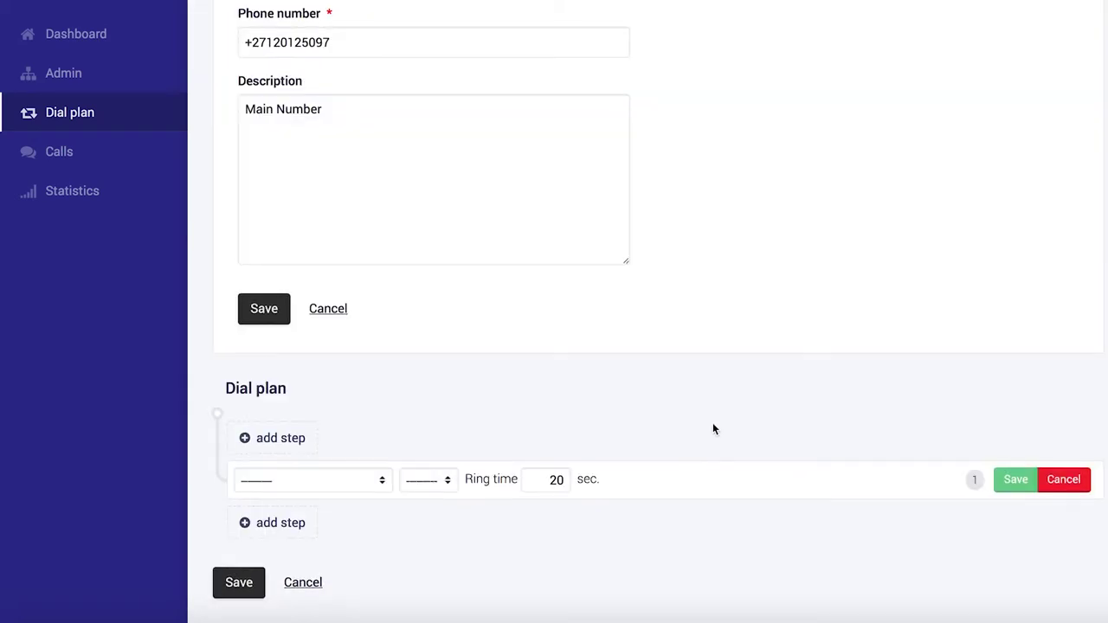
click(357, 483)
scroll(327, 511, down, 6)
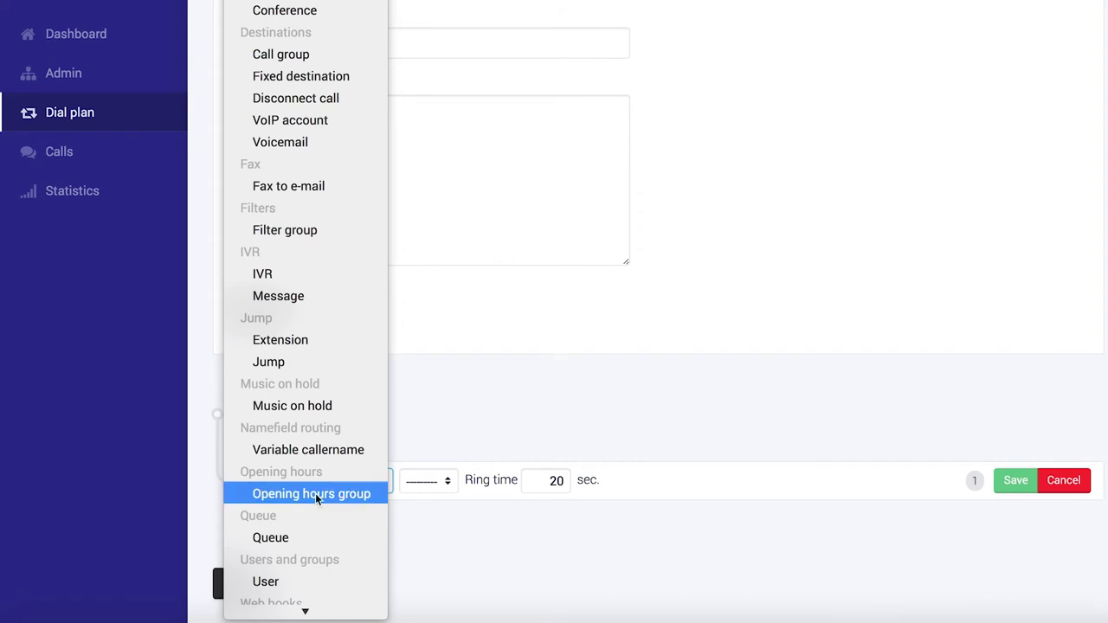
click(315, 493)
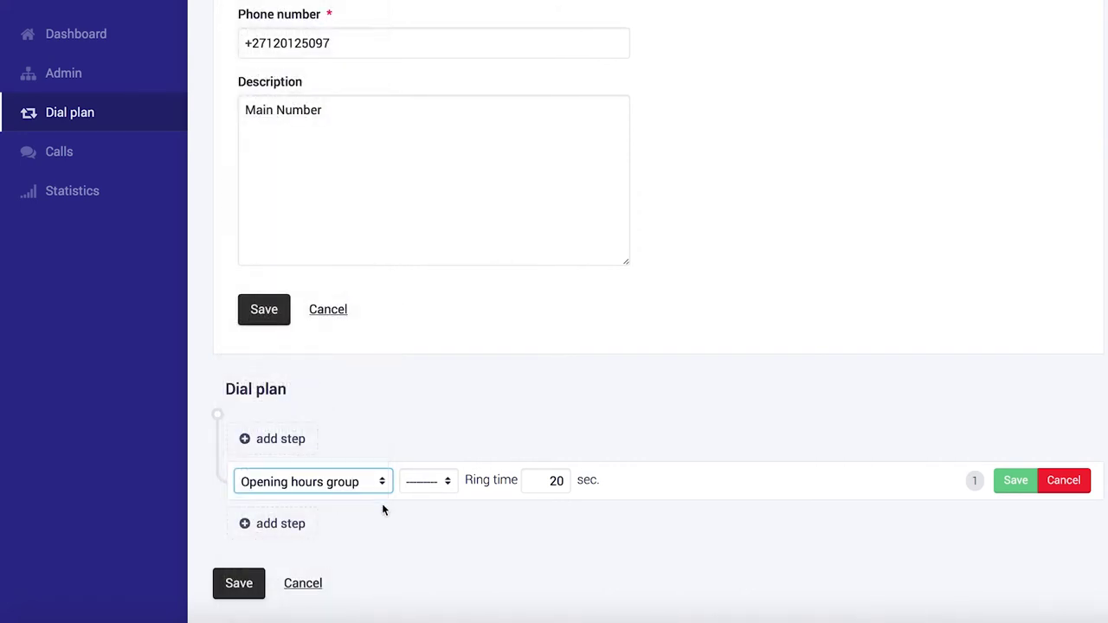
click(466, 489)
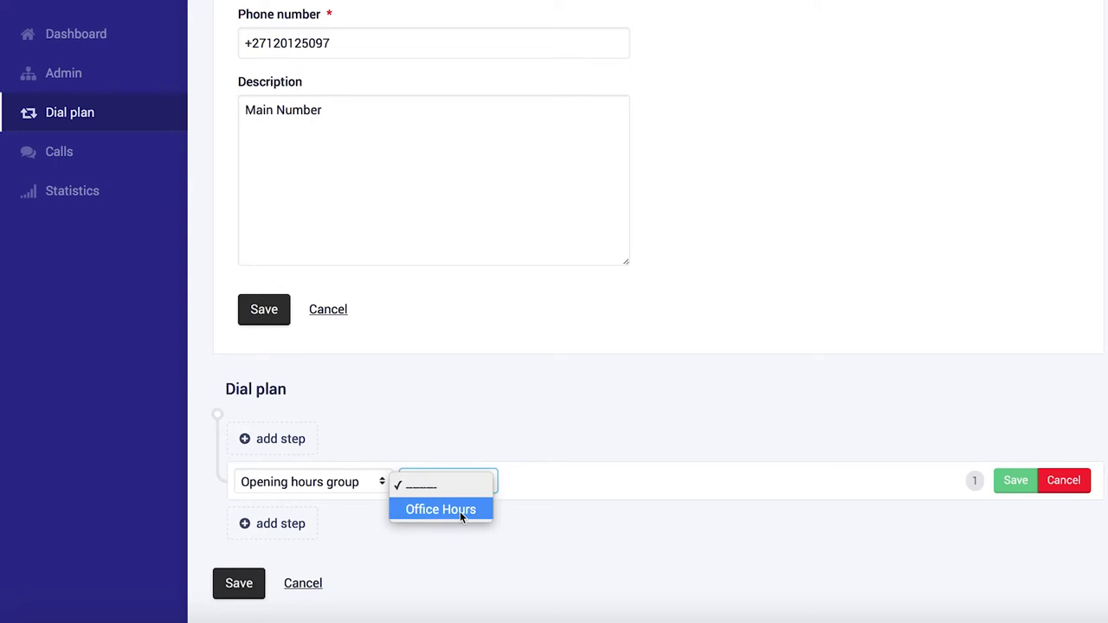
click(459, 511)
click(1013, 484)
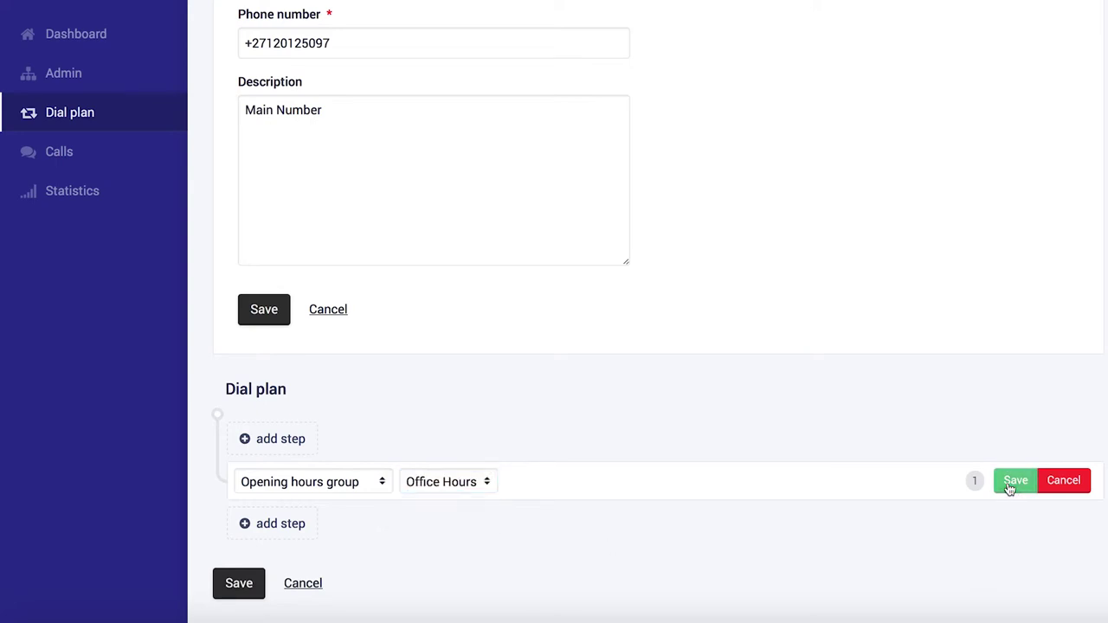
scroll(816, 394, up, 3)
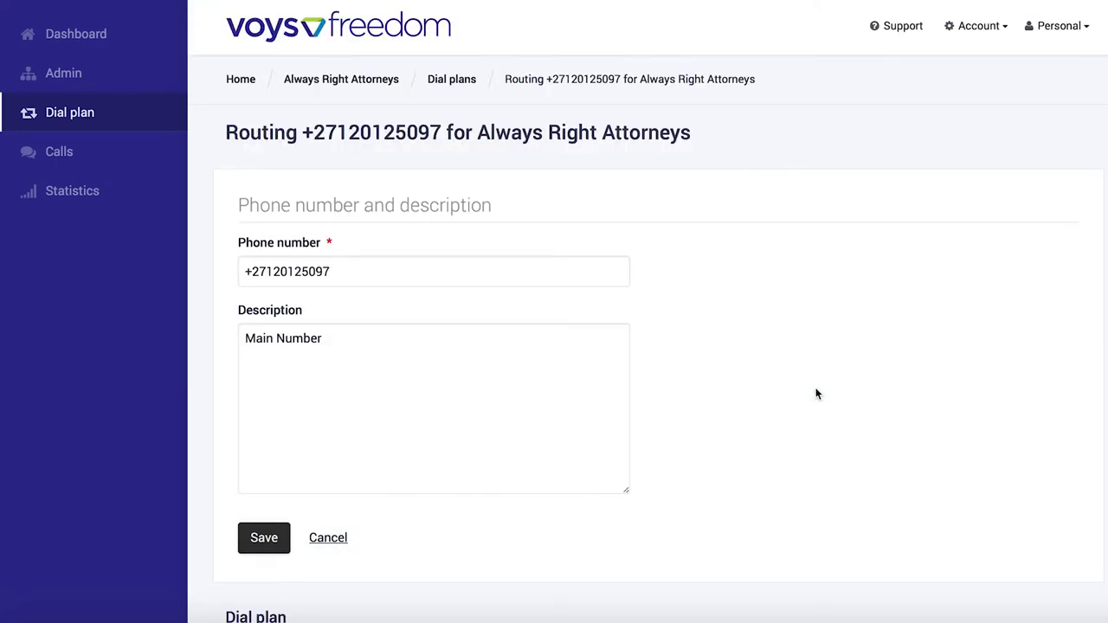
scroll(815, 394, down, 7)
click(1089, 186)
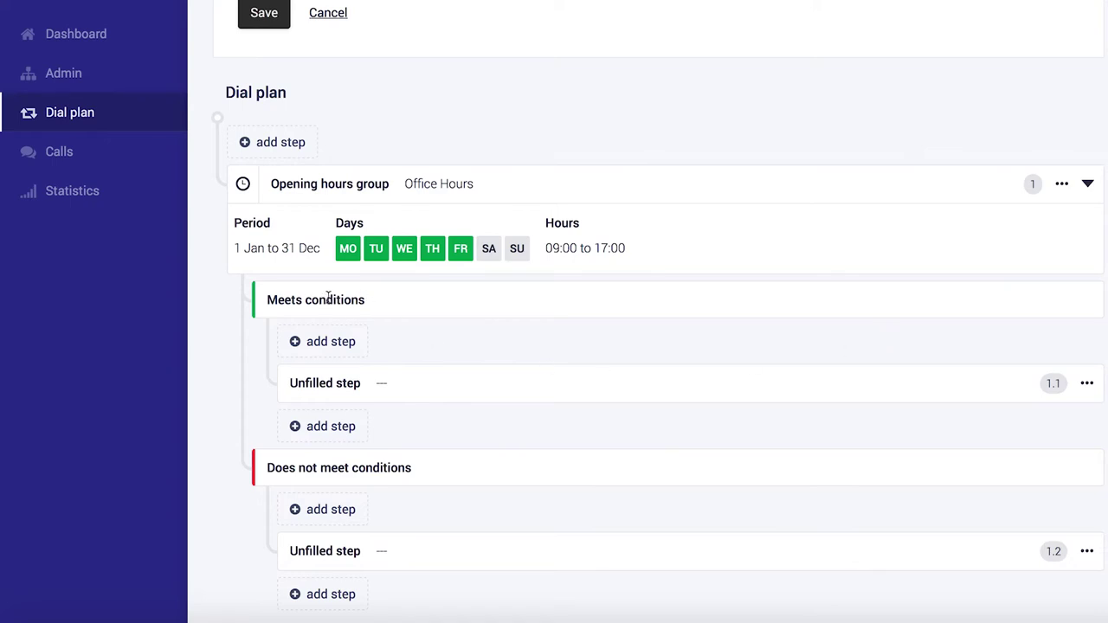
Step: Route step 1.1 (Meets conditions) to VoIP account 202 with a 60-second ring time
click(1087, 386)
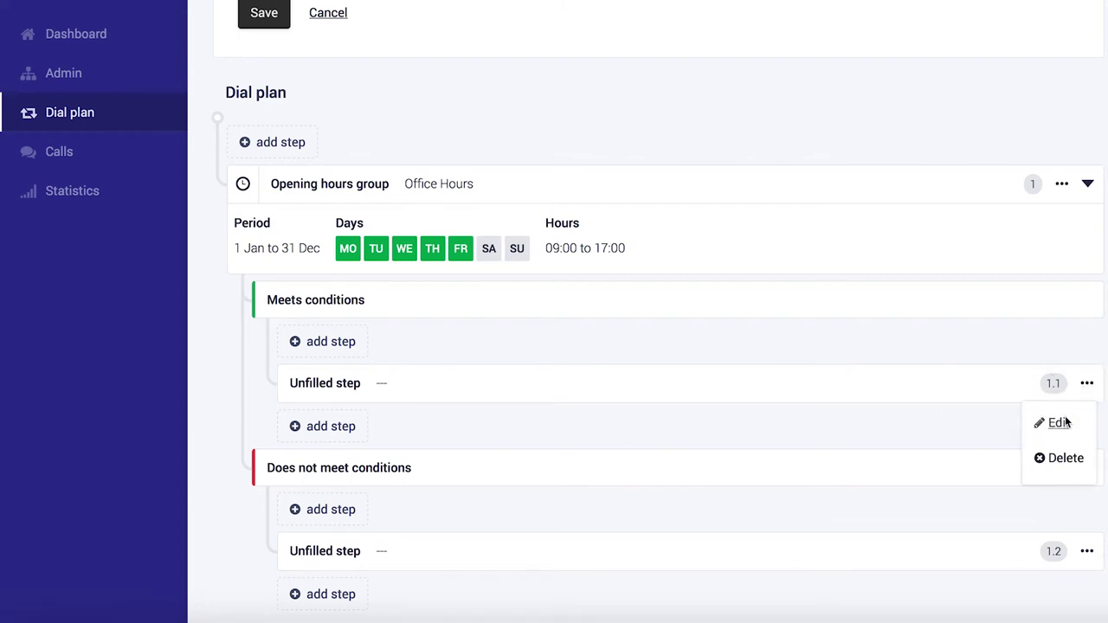
click(1059, 422)
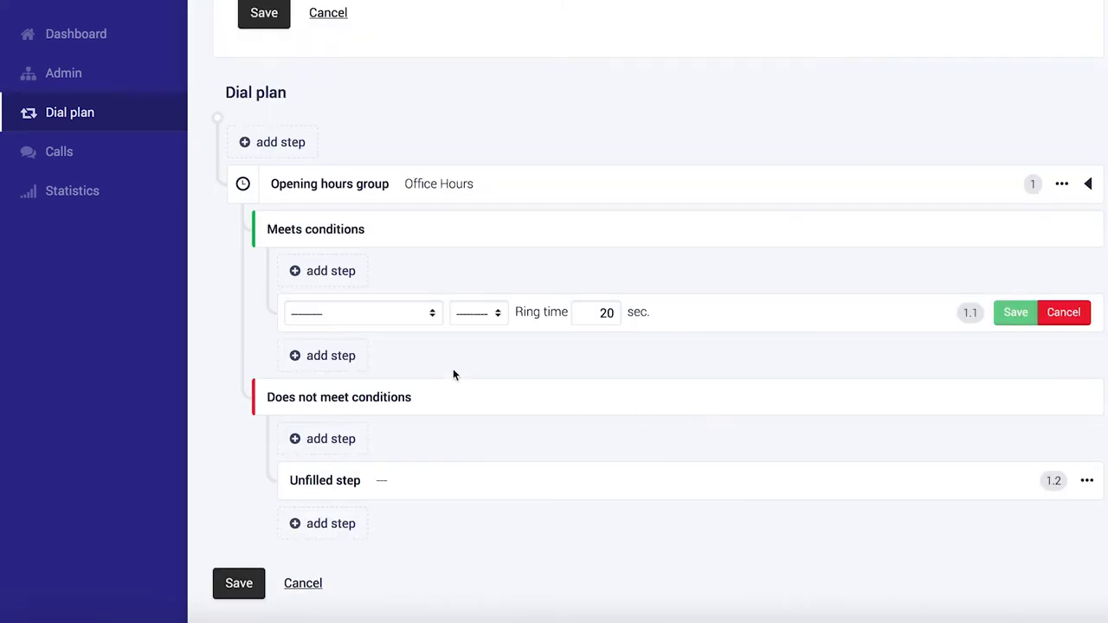
click(432, 313)
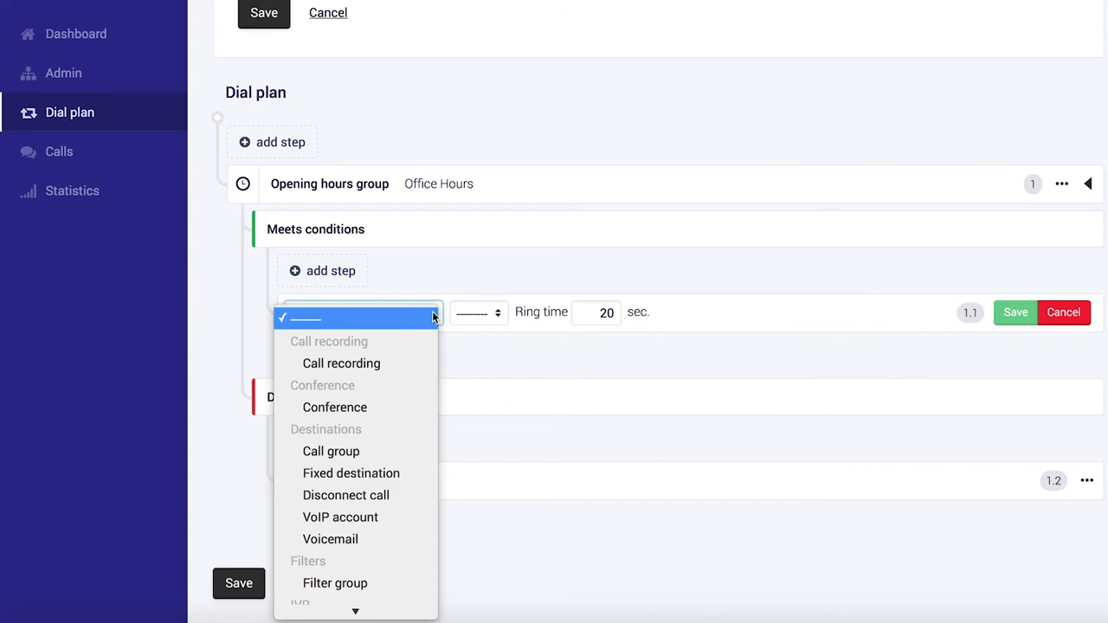
click(378, 516)
click(517, 319)
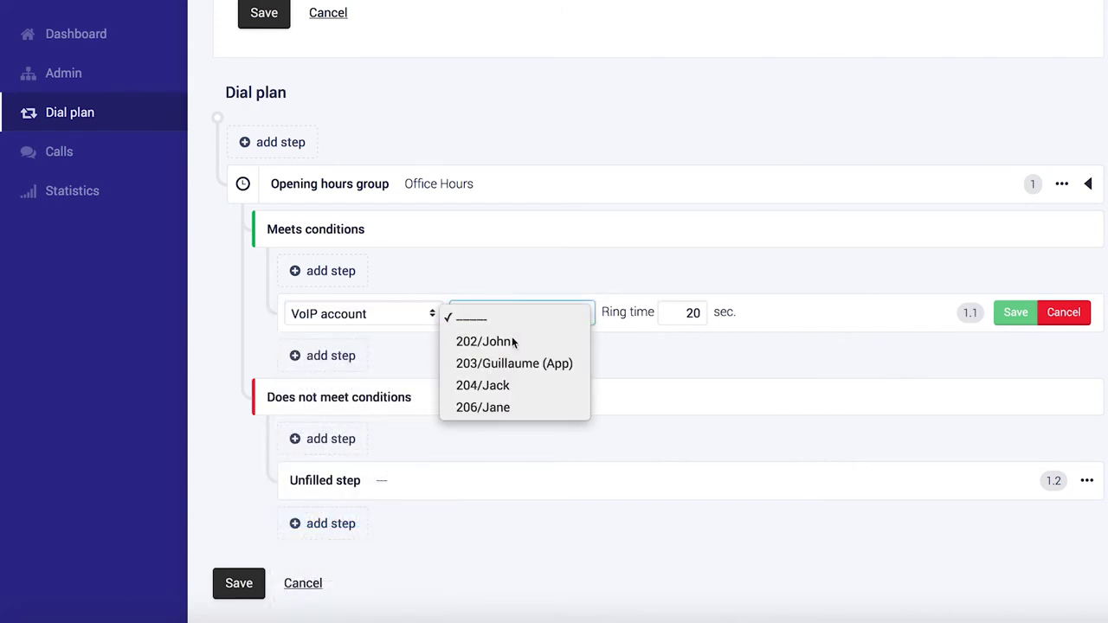
click(514, 341)
click(694, 312)
key(BackSpace)
text(6)
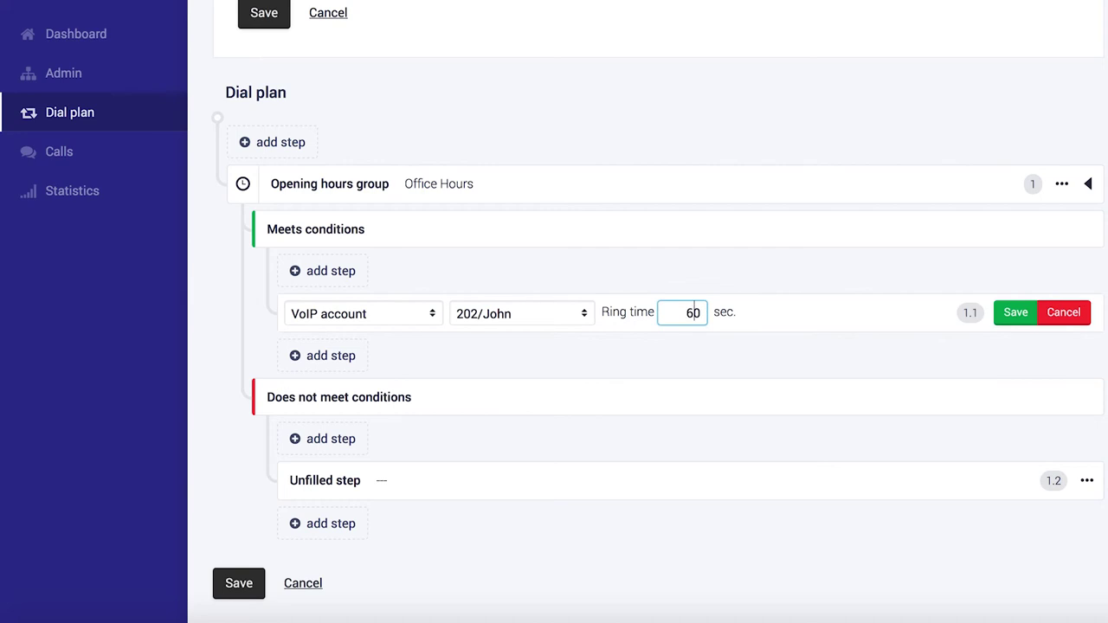
click(1015, 312)
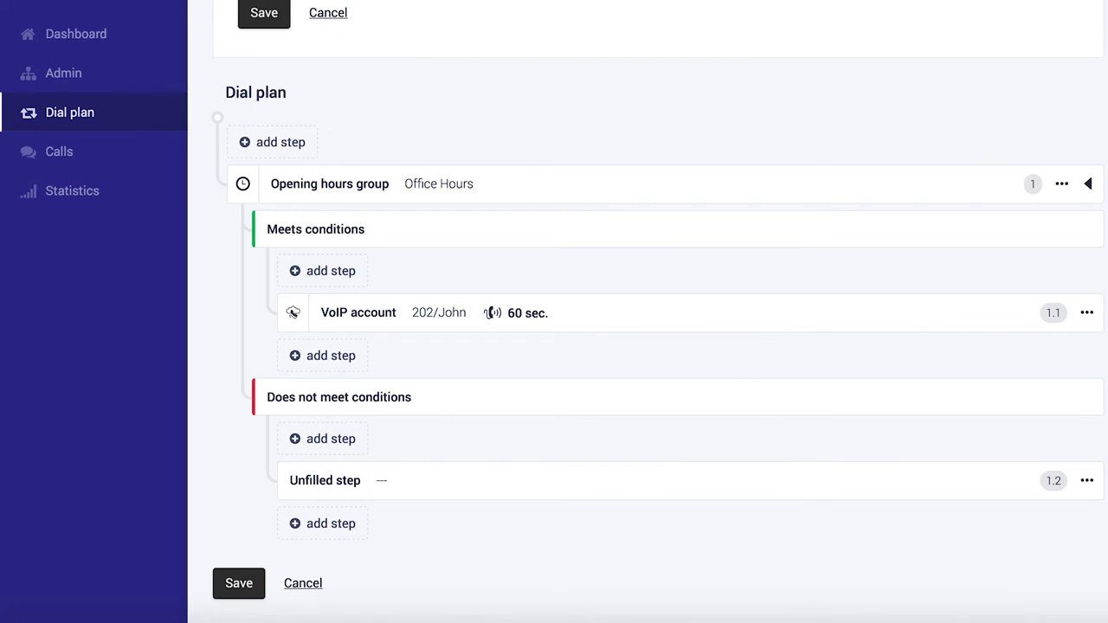
Step: Send step 1.2 to the 901/General Voicemail box and save the main number's dial plan
click(1087, 481)
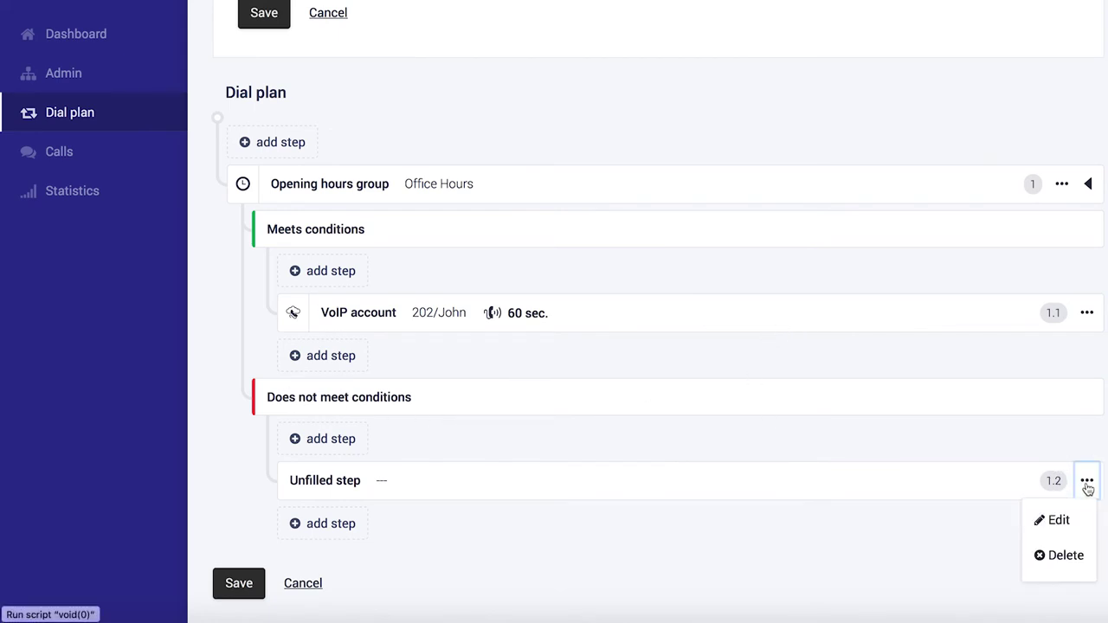
click(1058, 521)
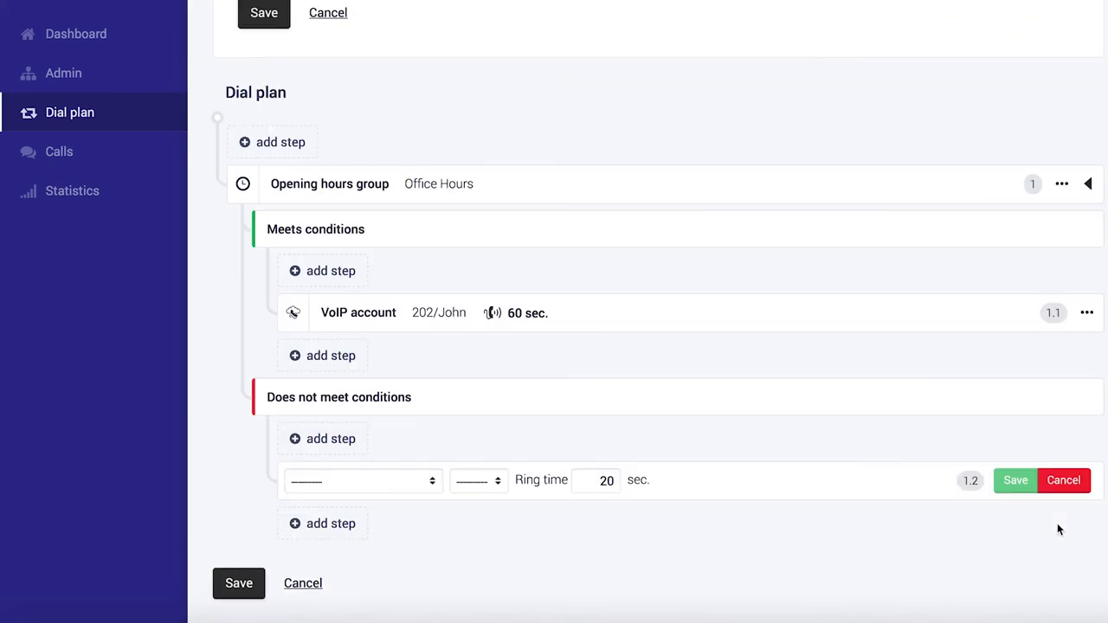
click(382, 490)
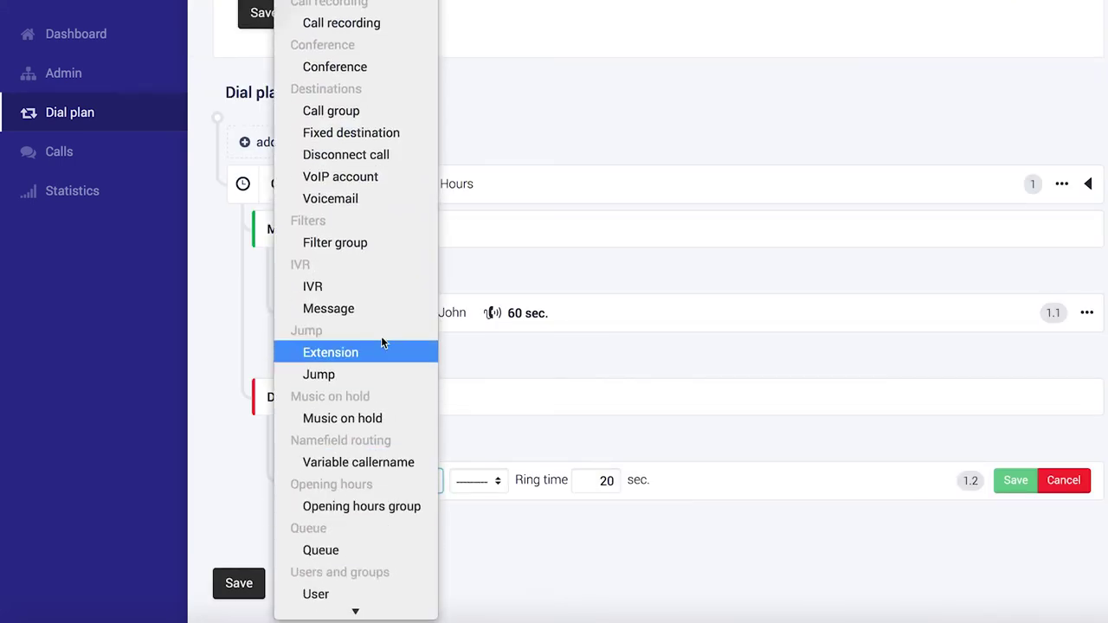
click(350, 200)
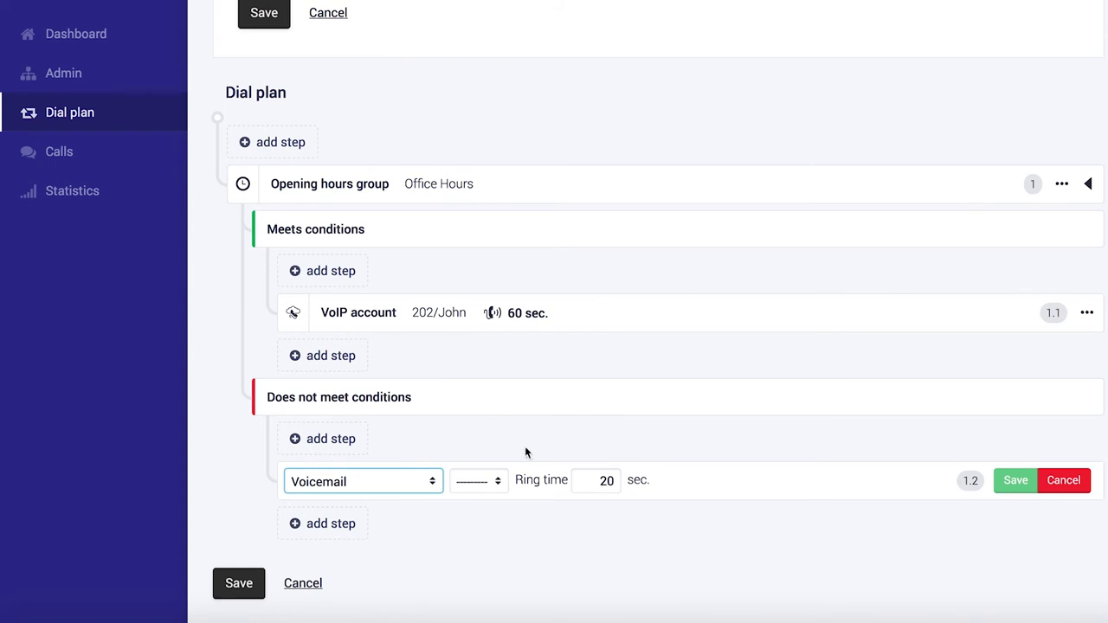
click(512, 483)
click(969, 501)
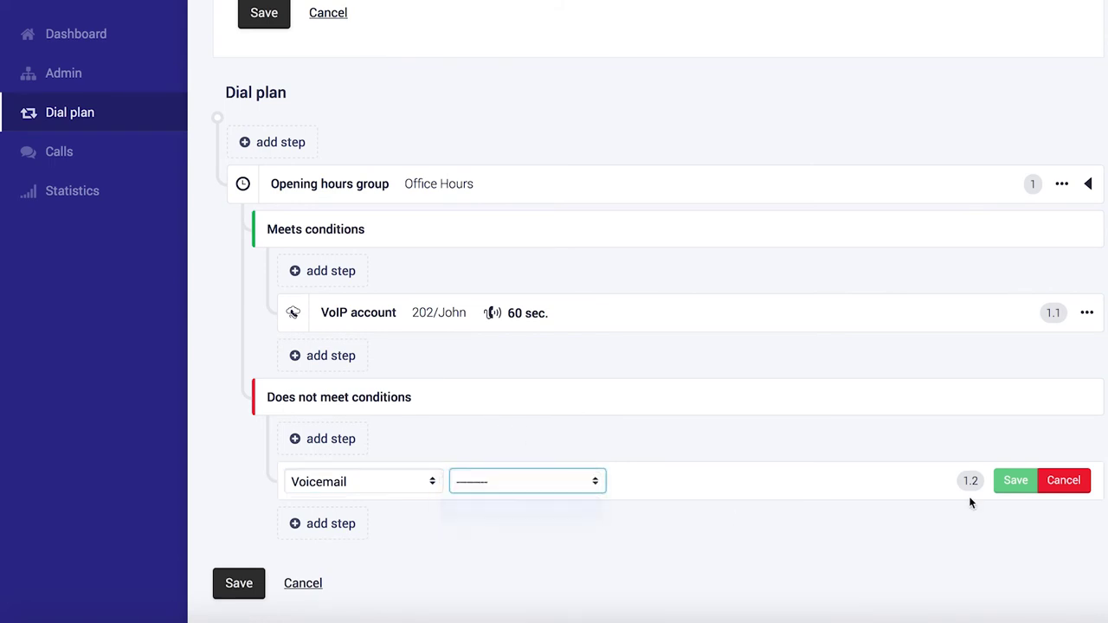
click(1014, 482)
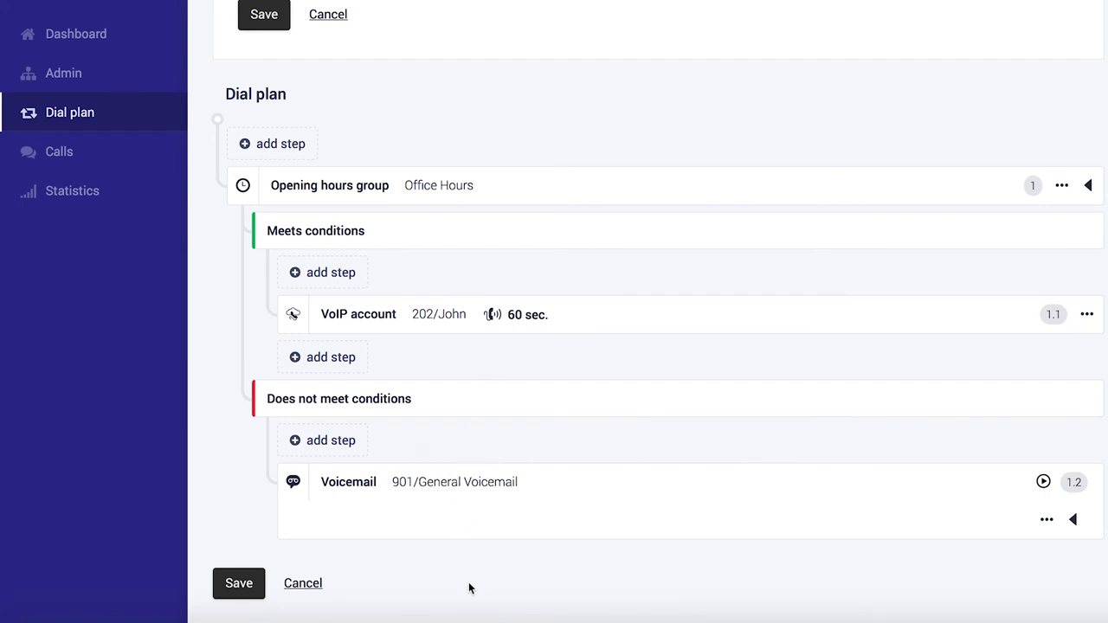
click(246, 585)
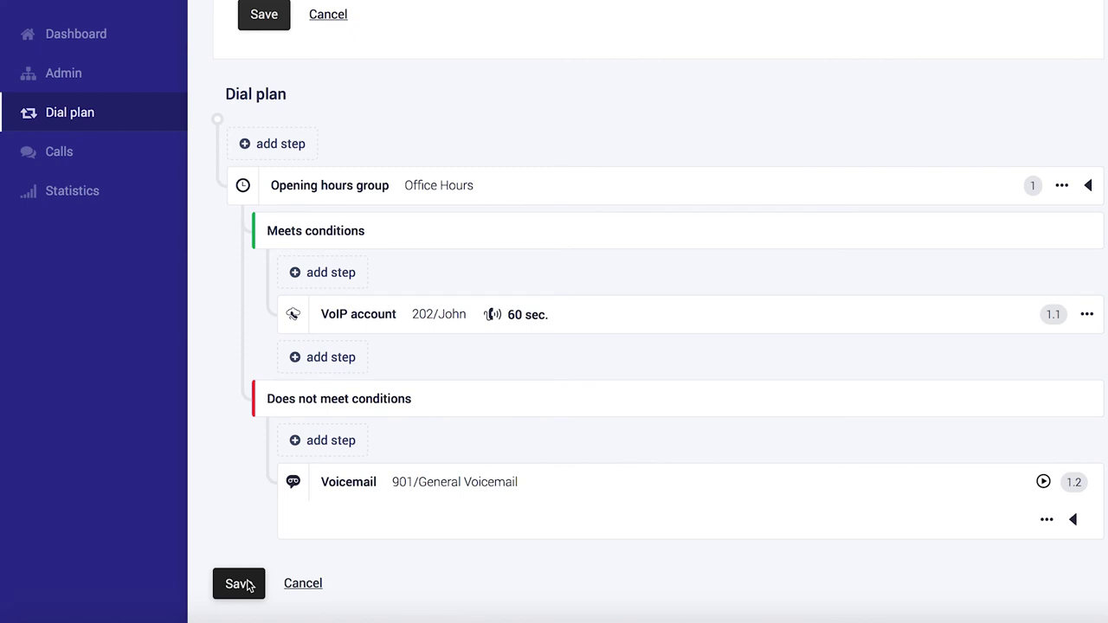